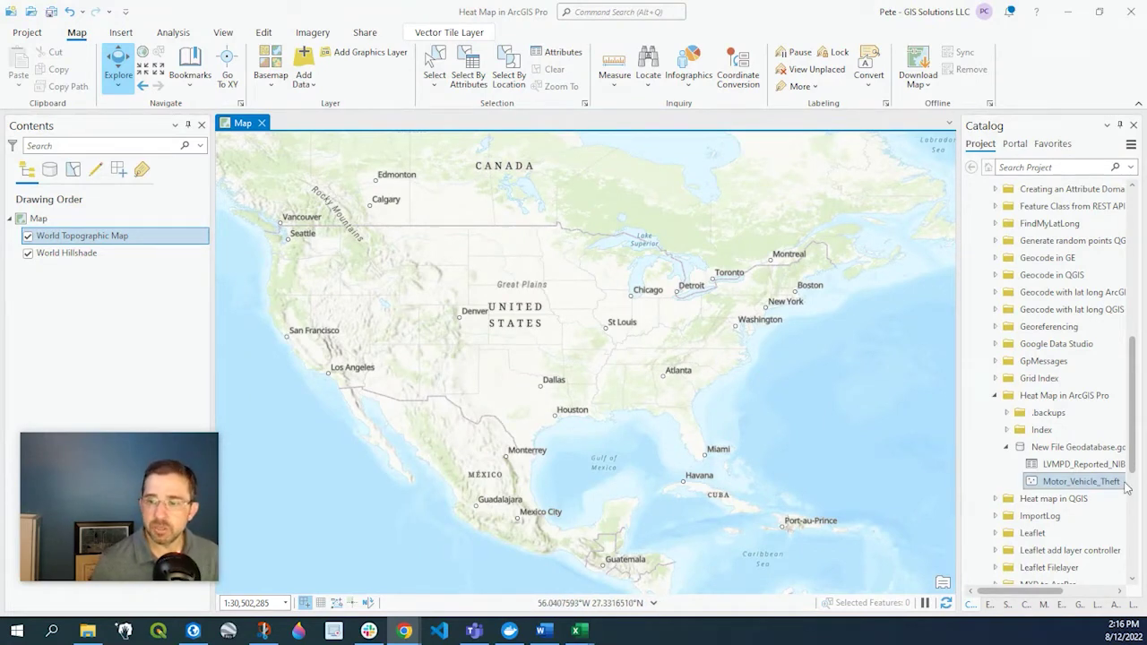
# Add the Motor_Vehicle_Theft points to the map and zoom in on the Las Vegas cluster.
pyautogui.moveTo(1080, 481); pyautogui.dragTo(617, 419)
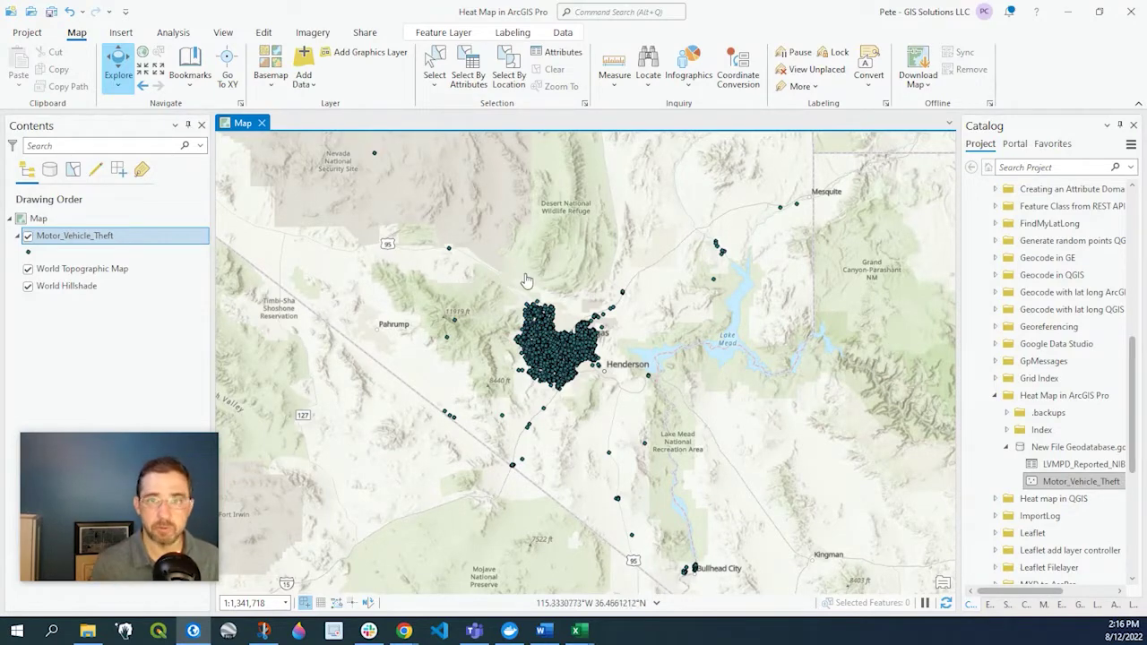
pyautogui.scroll(3, 590, 357)
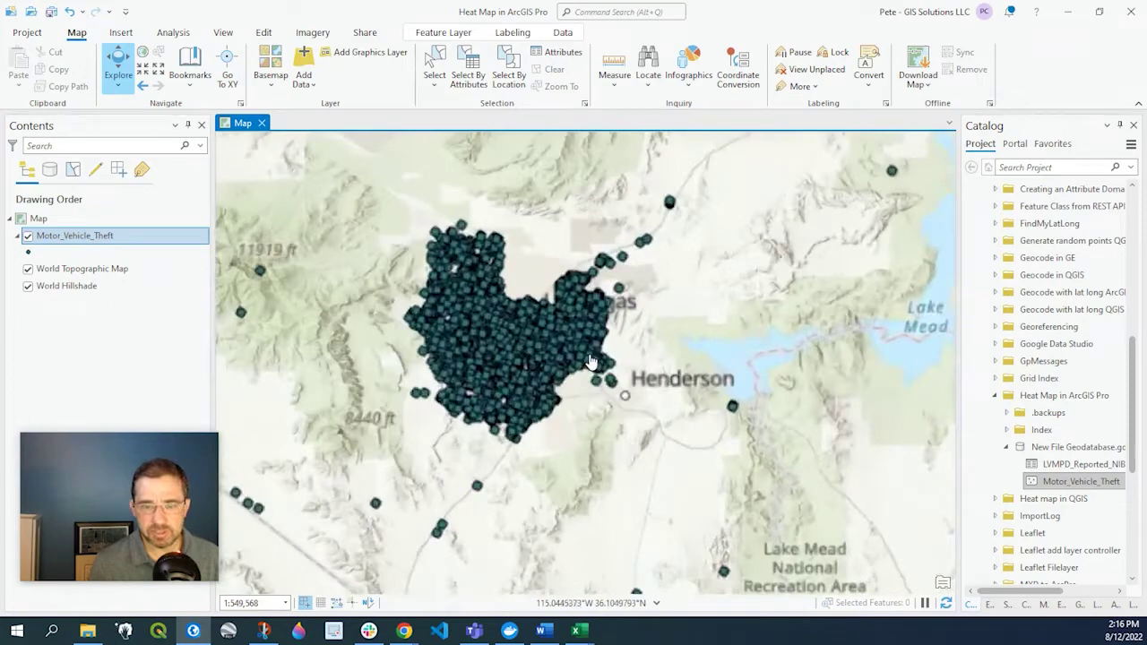
pyautogui.scroll(1, 510, 316)
pyautogui.scroll(1, 611, 350)
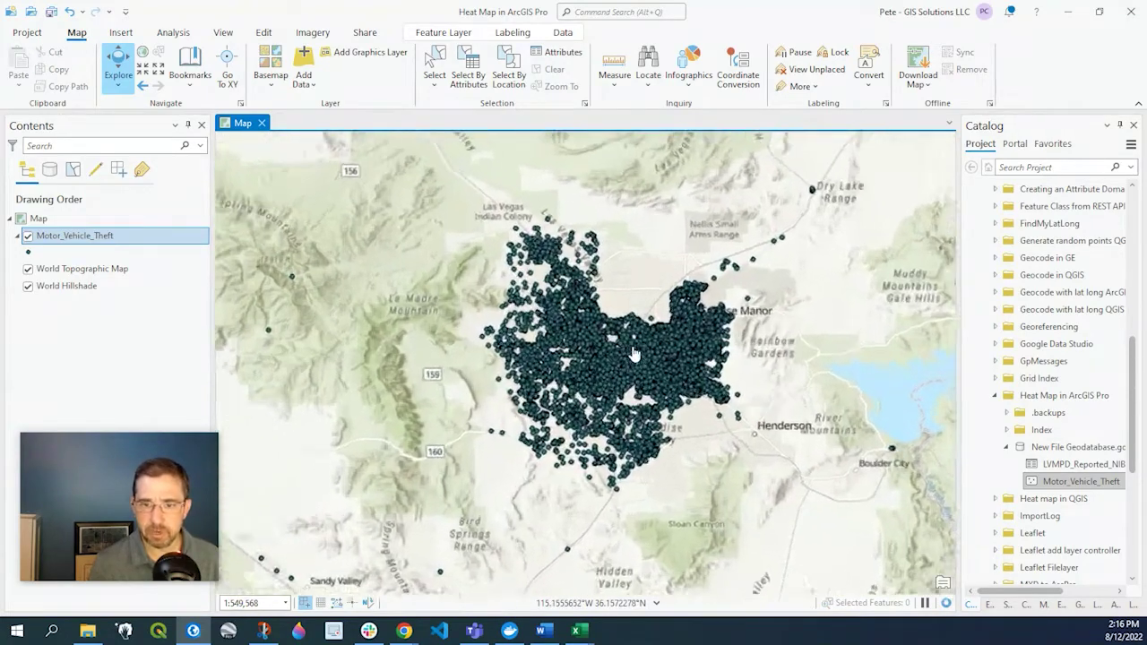
pyautogui.scroll(3, 612, 349)
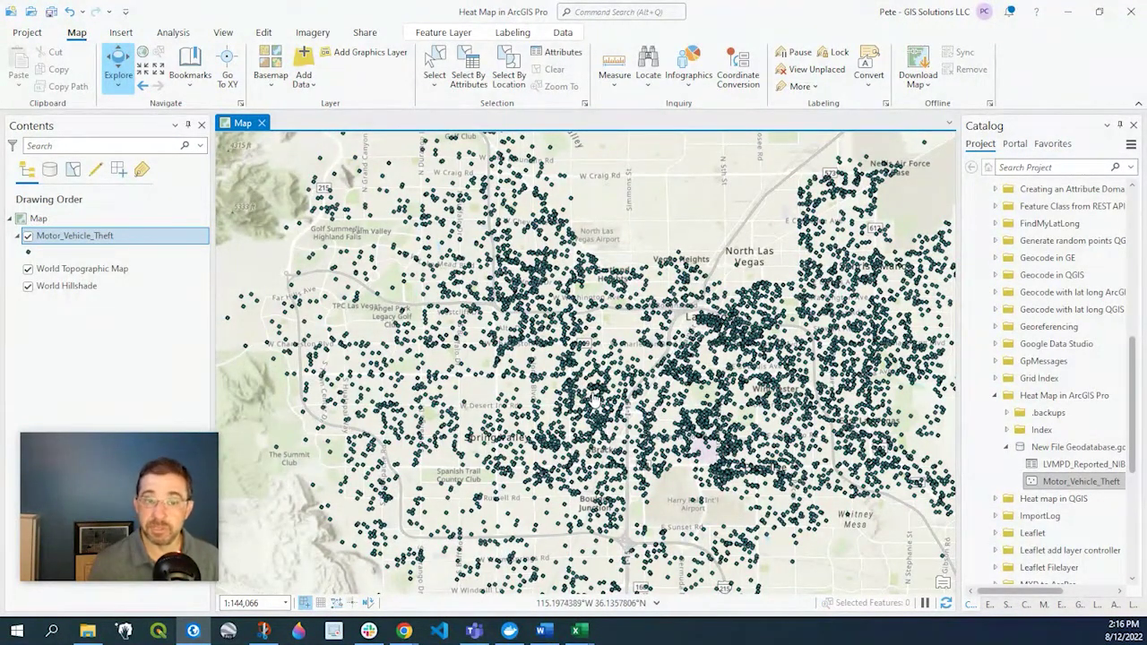
pyautogui.scroll(-3, 592, 399)
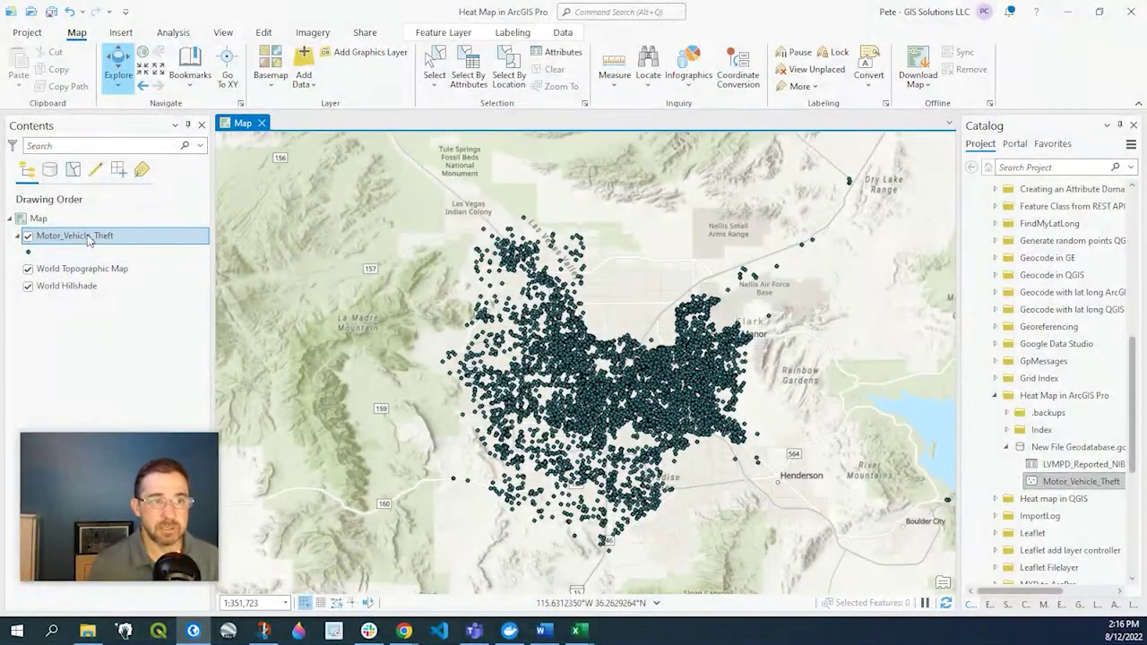
pyautogui.click(442, 33)
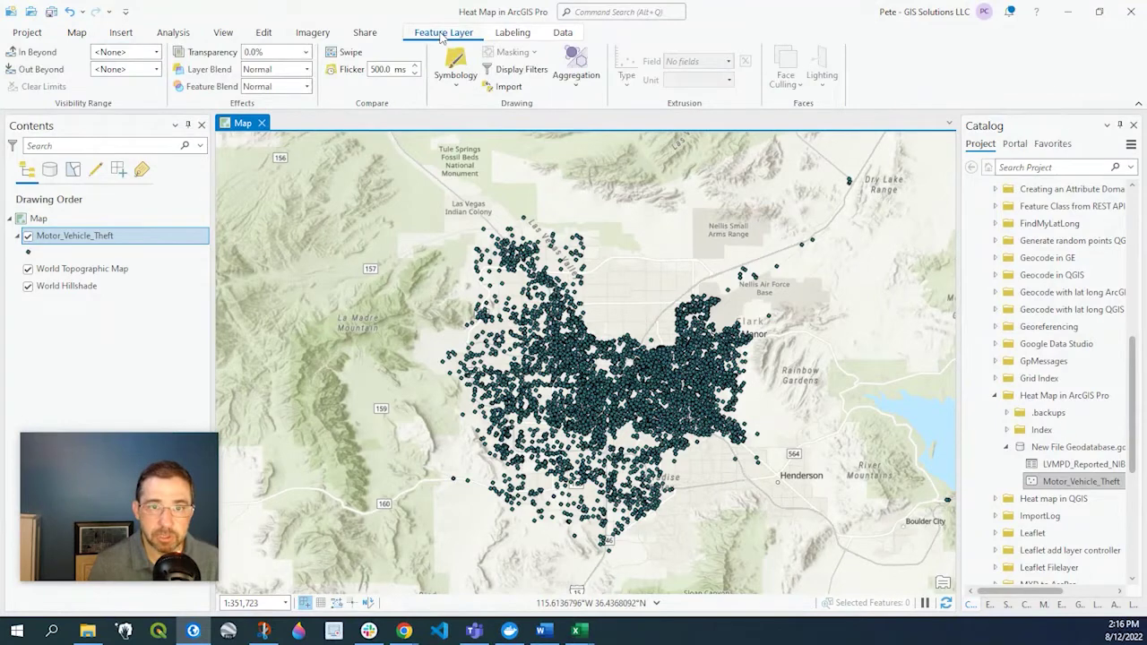
# Change the Motor_Vehicle_Theft layer's symbology to Heat Map.
pyautogui.click(456, 76)
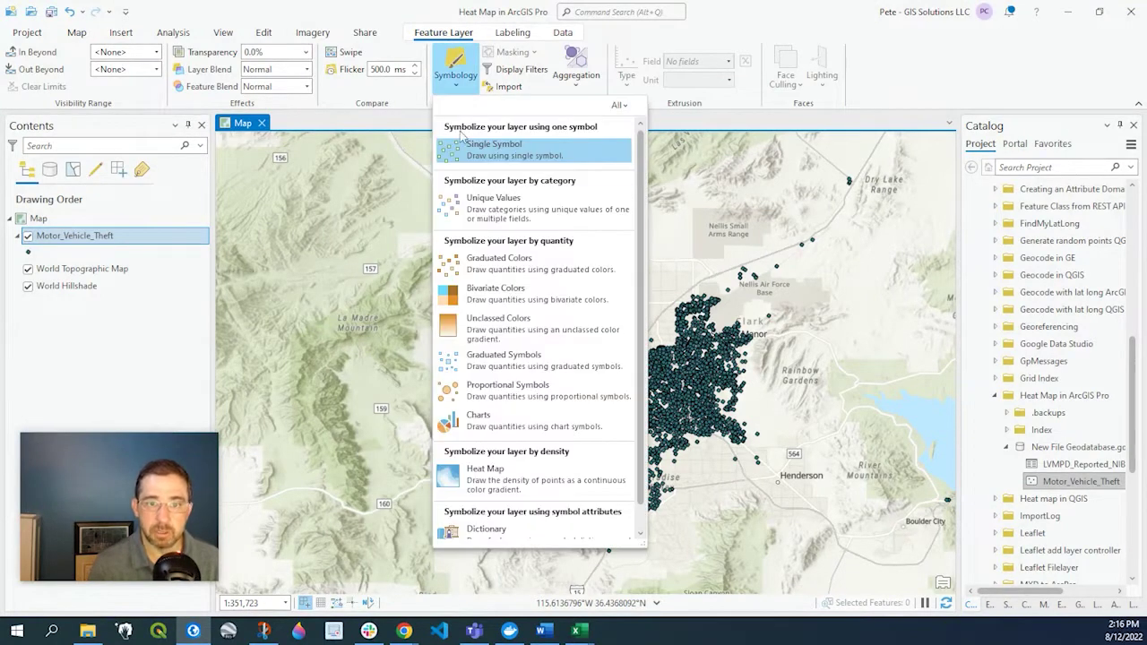
pyautogui.click(485, 473)
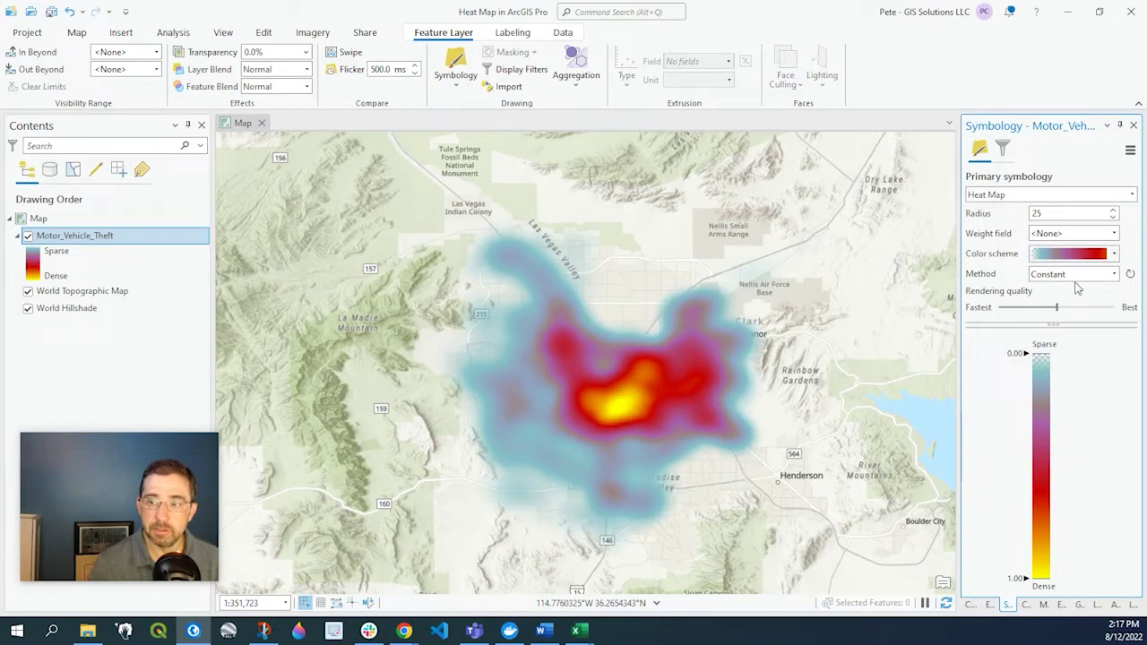
pyautogui.click(1114, 275)
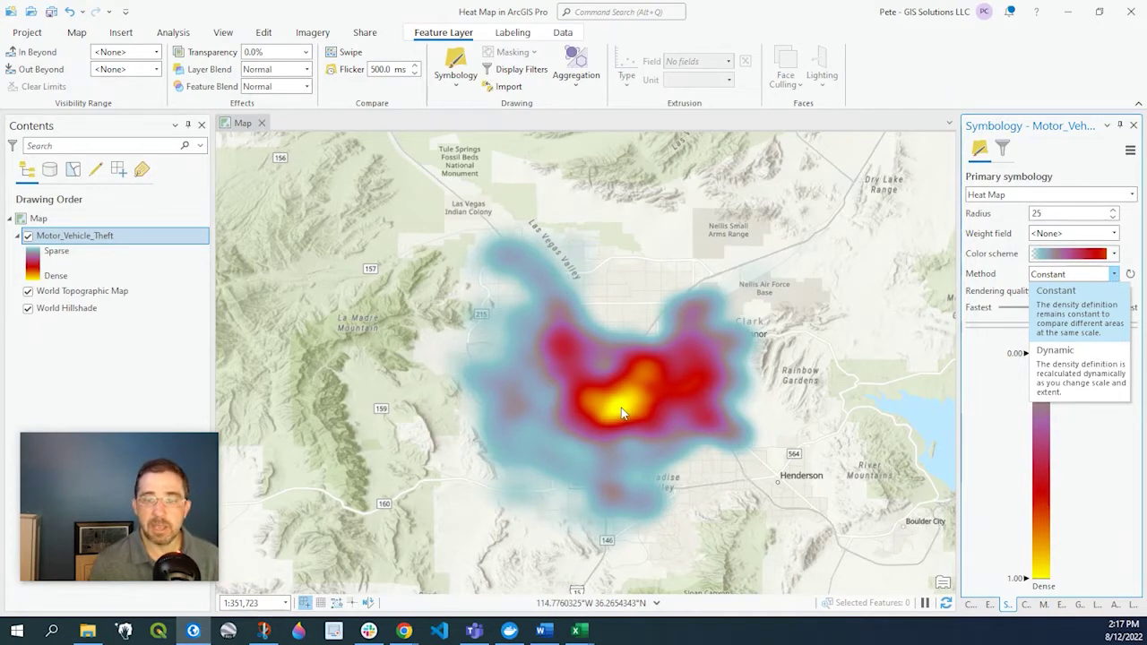
pyautogui.scroll(4, 620, 412)
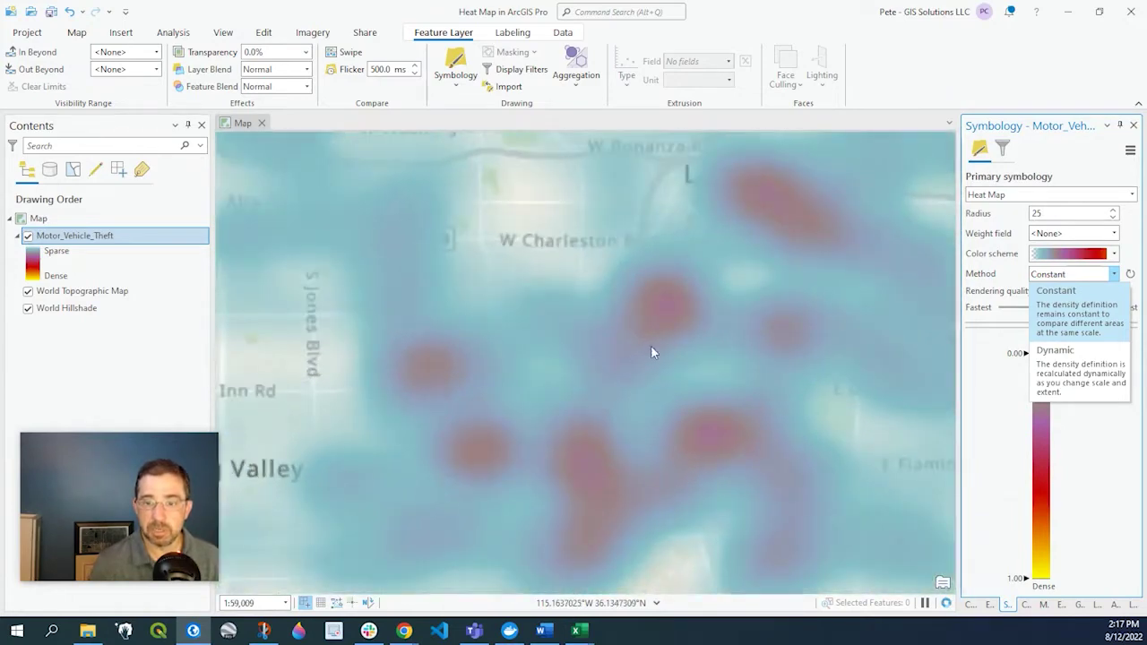
pyautogui.moveTo(725, 330); pyautogui.dragTo(377, 335)
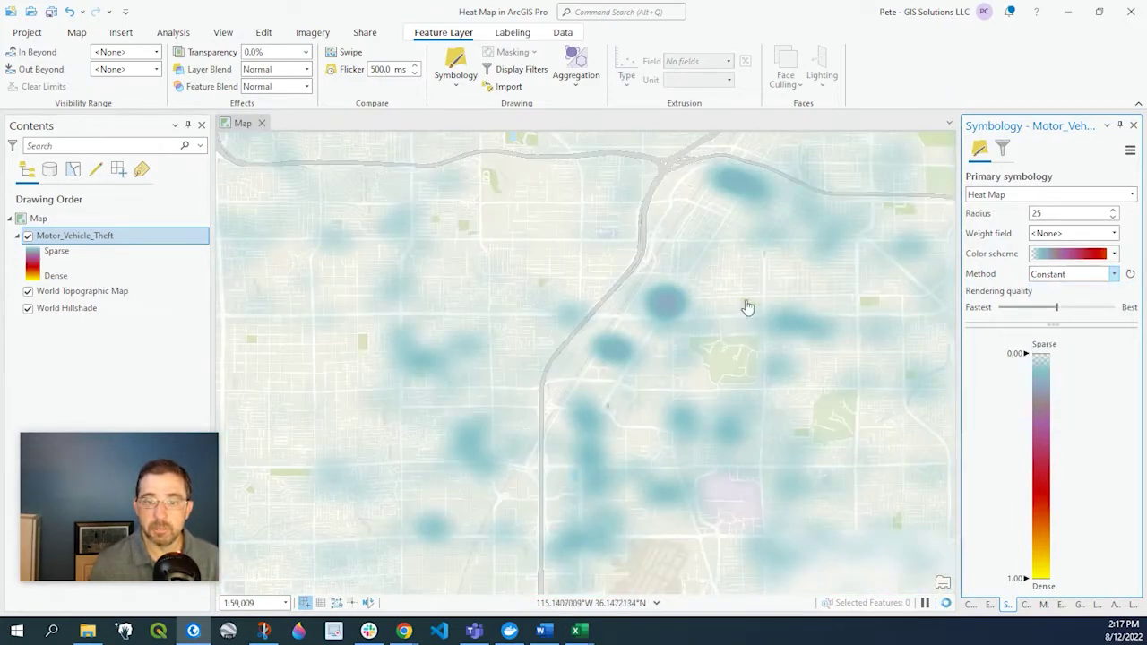
pyautogui.moveTo(460, 385); pyautogui.dragTo(498, 165)
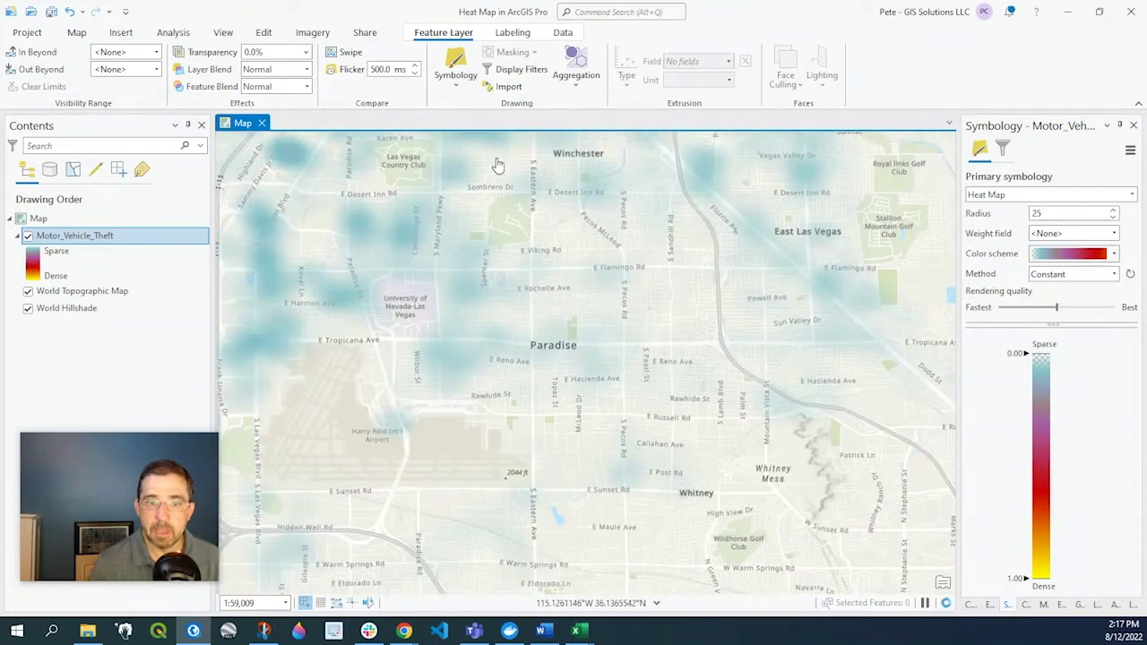
pyautogui.scroll(-1, 782, 287)
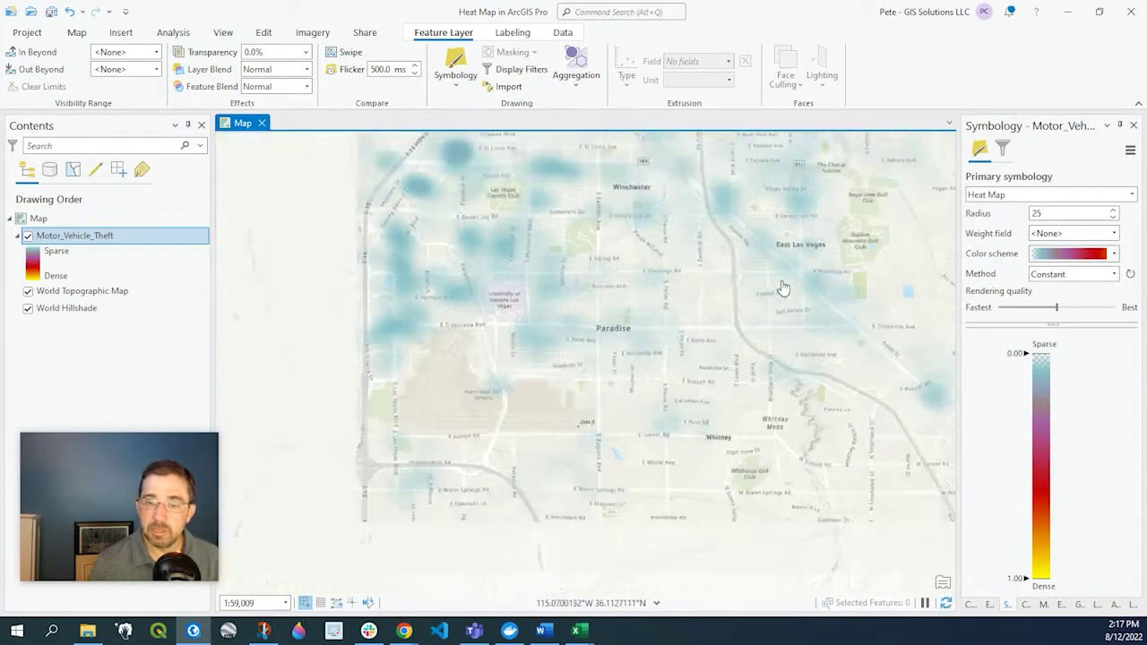
pyautogui.scroll(-5, 782, 287)
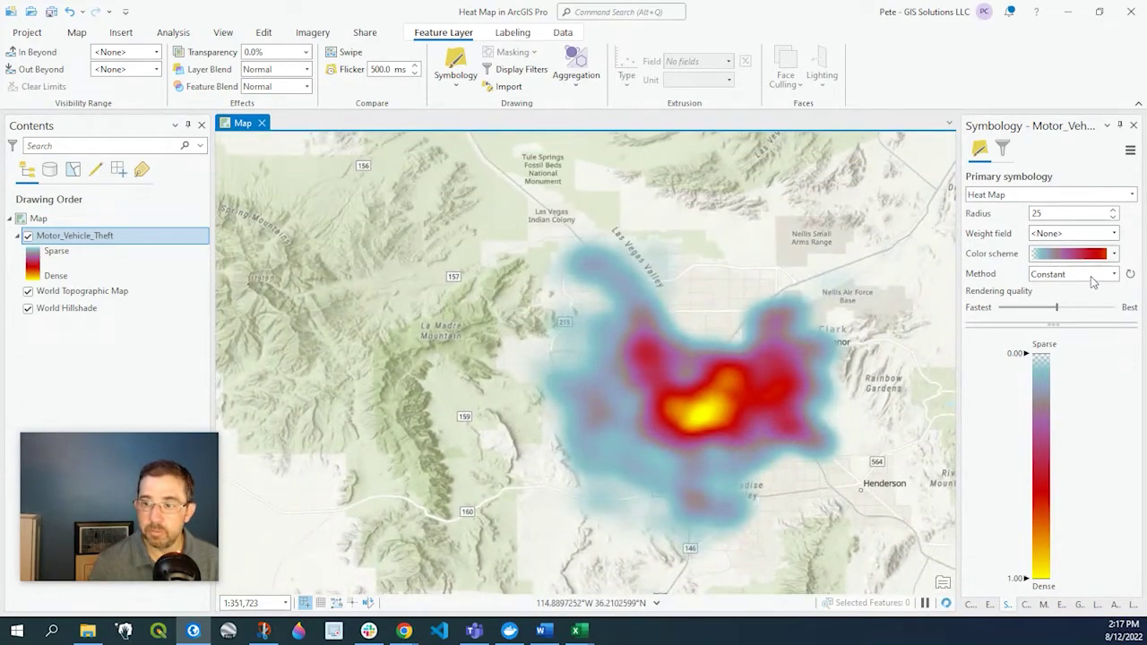
# Set the heat map Method to Dynamic and zoom in to compare street-level hotspots.
pyautogui.click(1090, 276)
pyautogui.click(1074, 375)
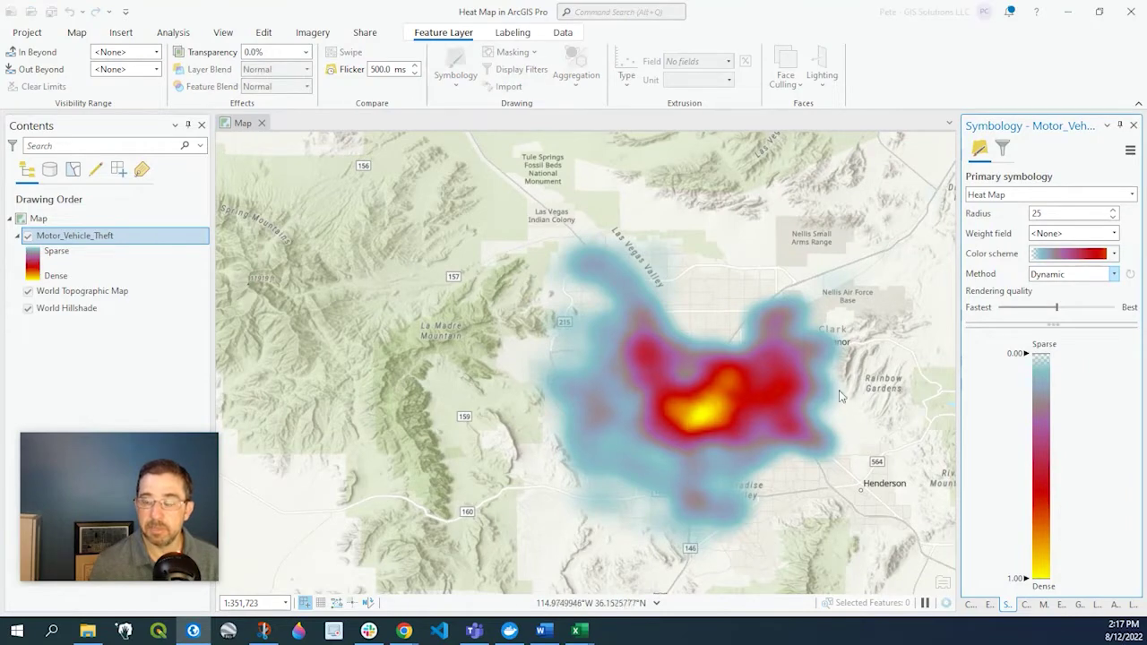
pyautogui.scroll(3, 660, 394)
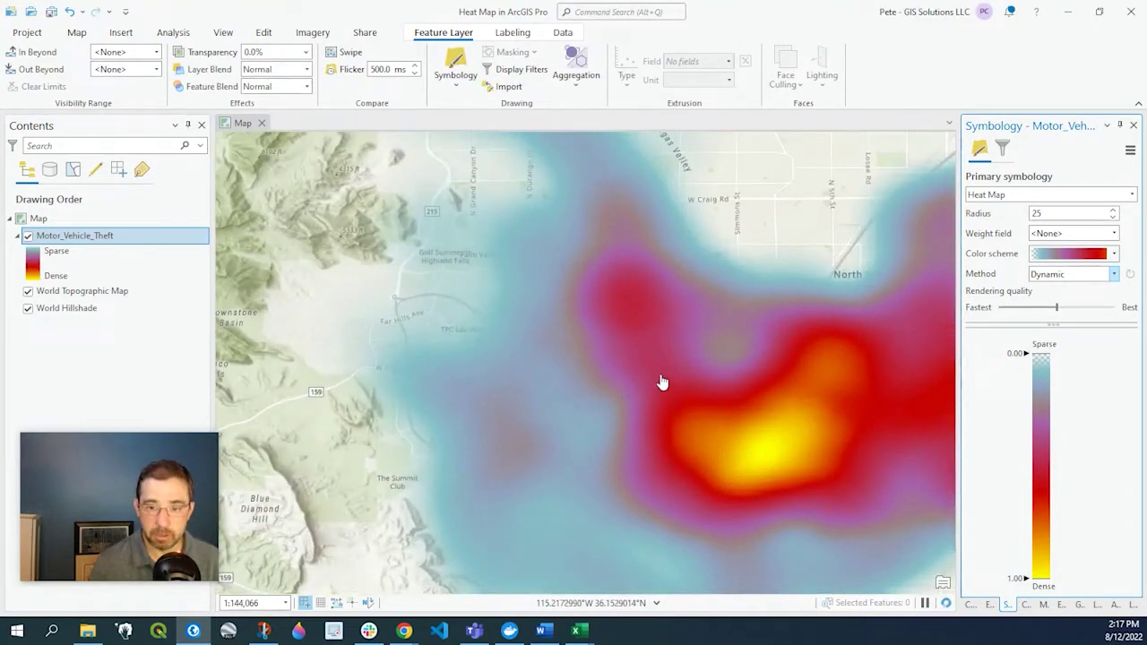
pyautogui.scroll(2, 582, 358)
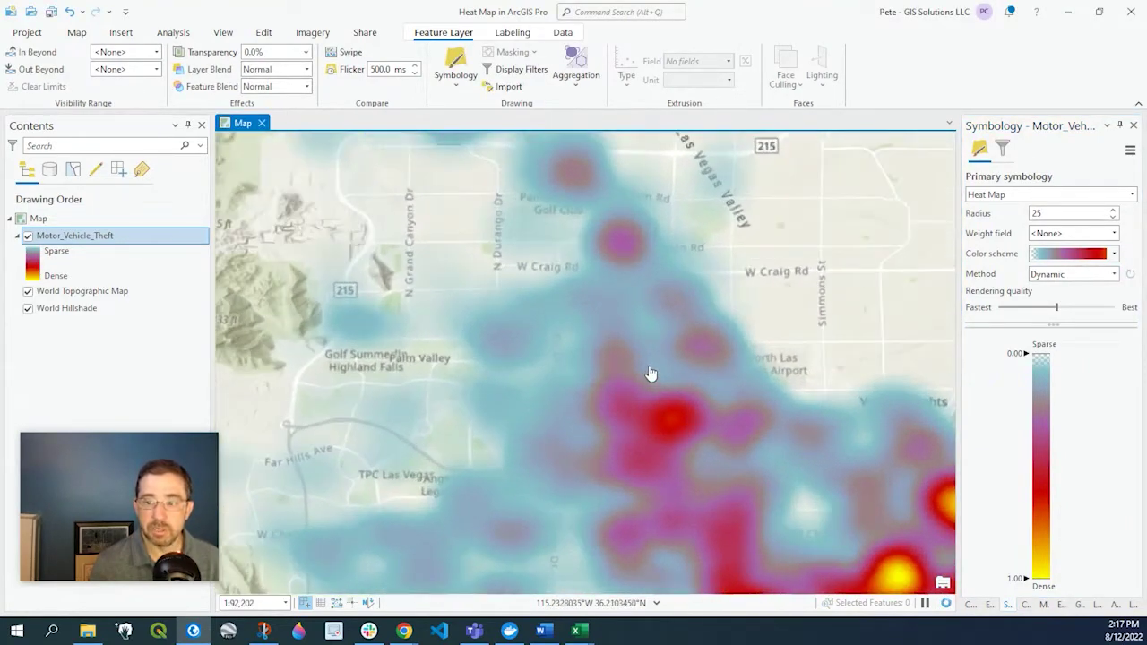
pyautogui.scroll(2, 601, 317)
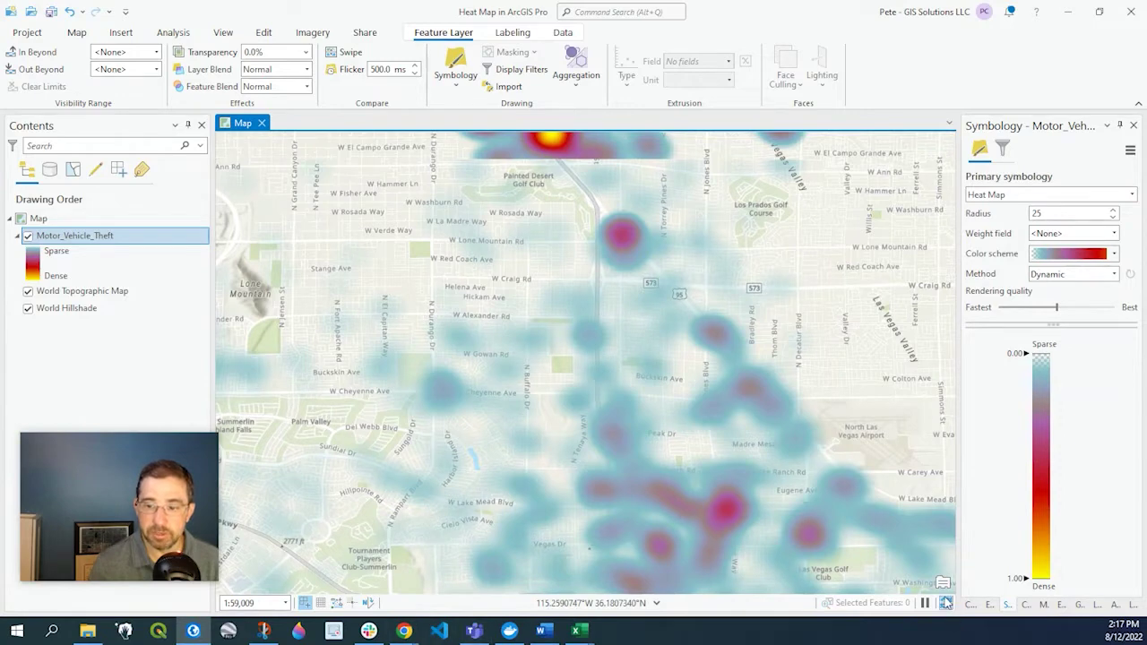
pyautogui.scroll(1, 640, 313)
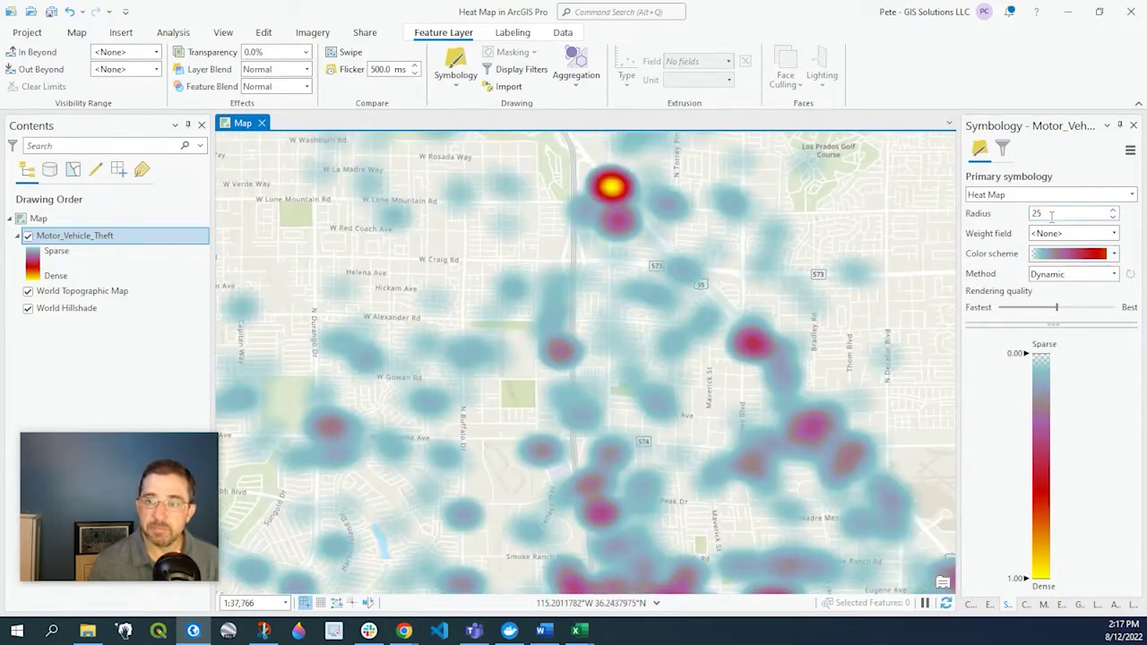
# Try a heat map radius of 50, settle on 10, and view a hotspot's six theft records.
pyautogui.doubleClick(1051, 215)
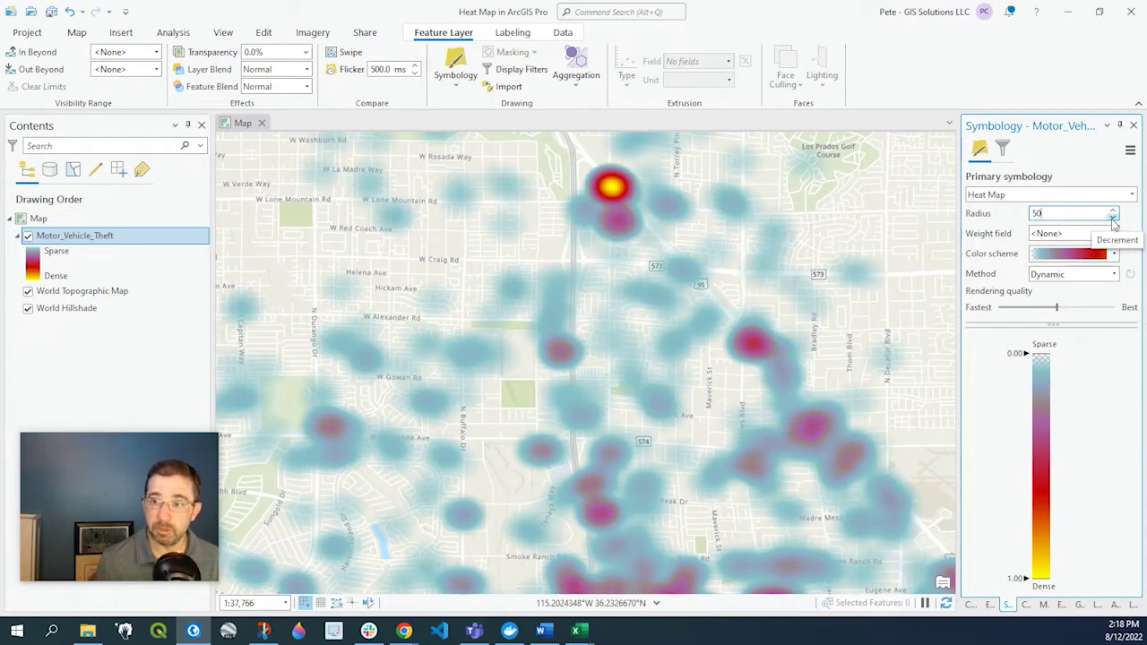
pyautogui.press('Return')
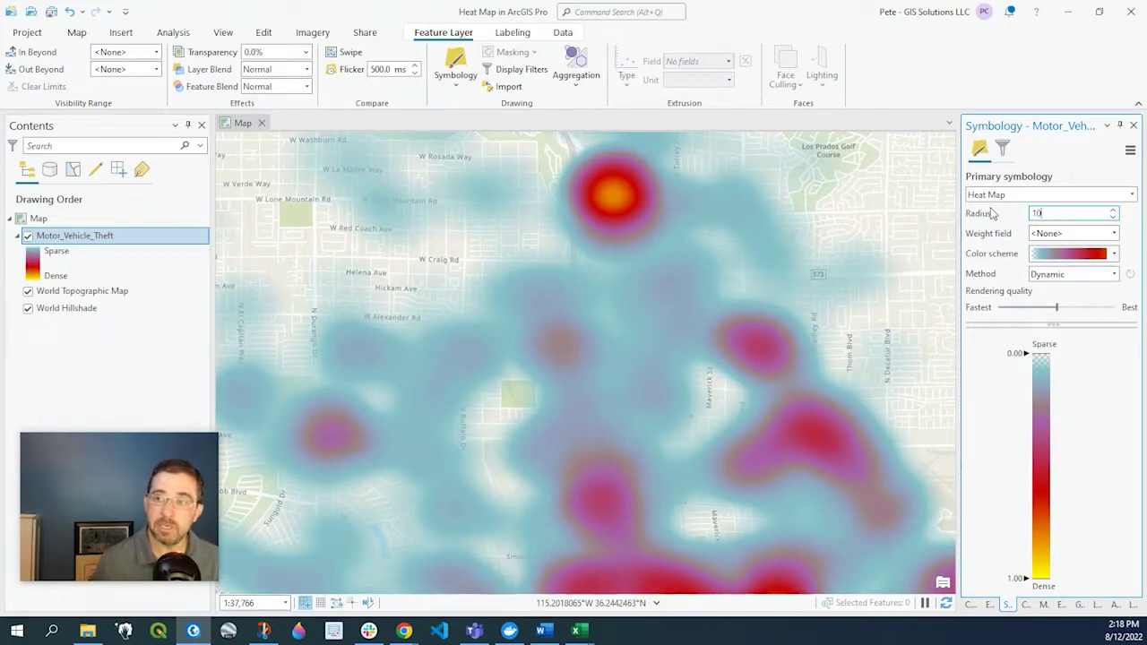
pyautogui.press('Return')
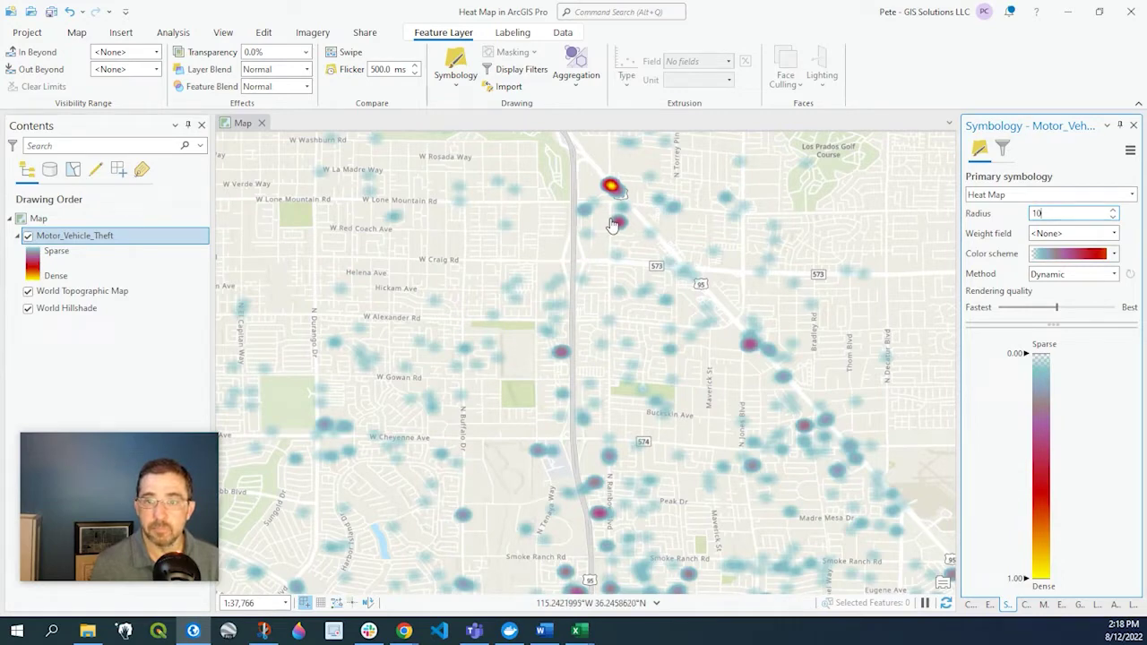
pyautogui.click(564, 353)
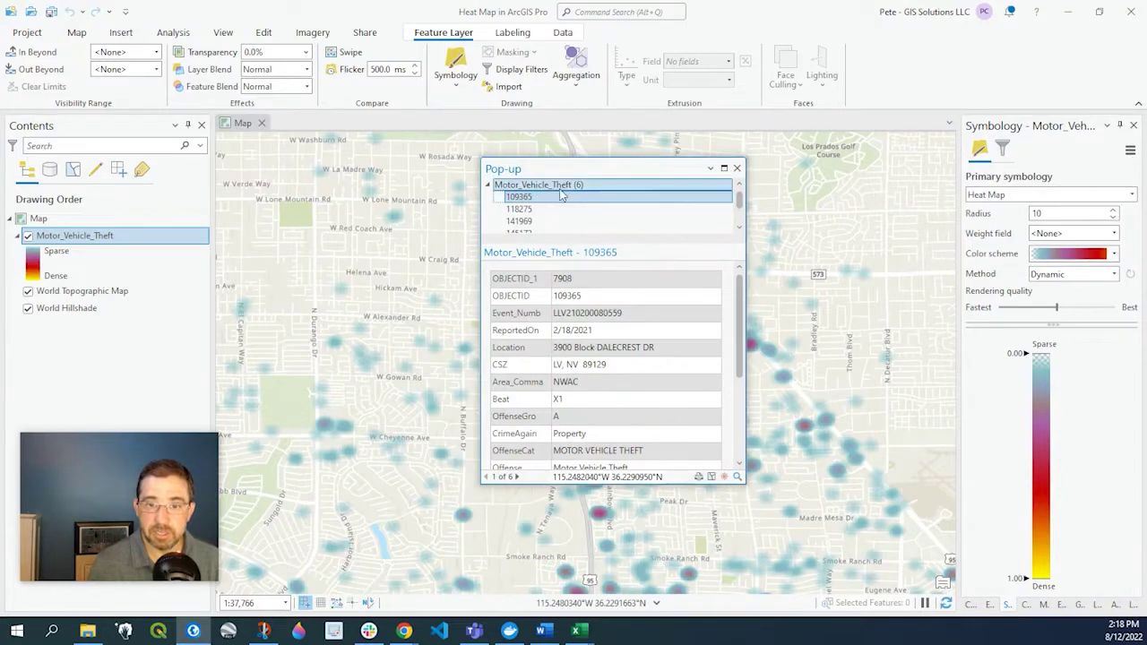
# Review a second hotspot's seven theft records, close the pop-ups, and pan north toward Painted Desert Golf Club.
pyautogui.click(736, 168)
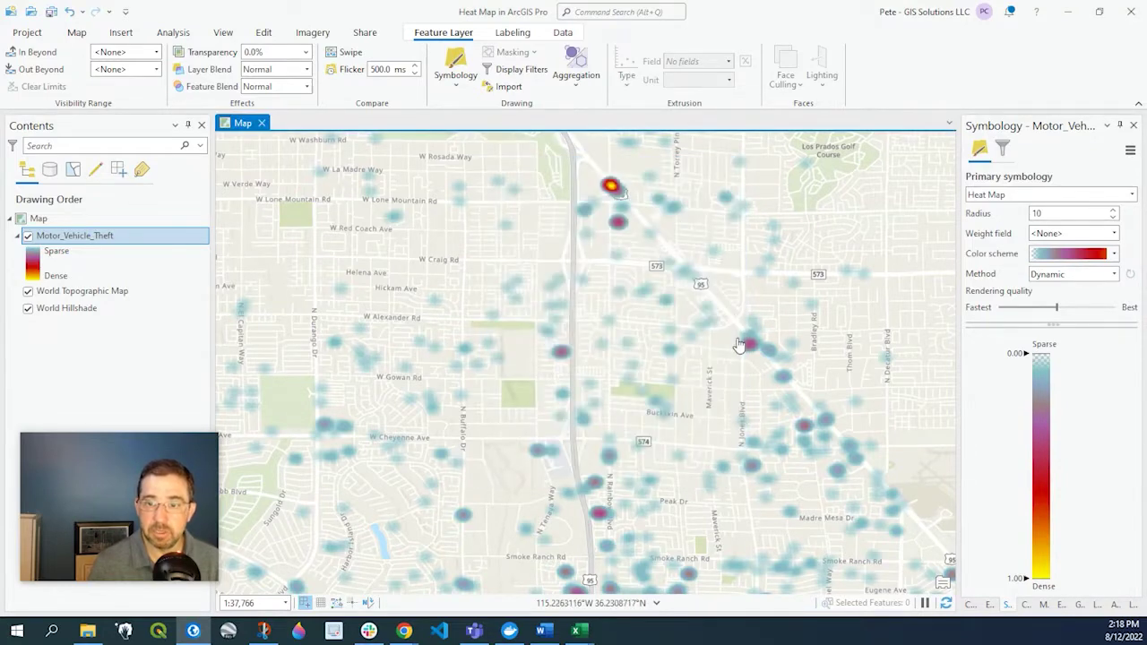
pyautogui.click(749, 344)
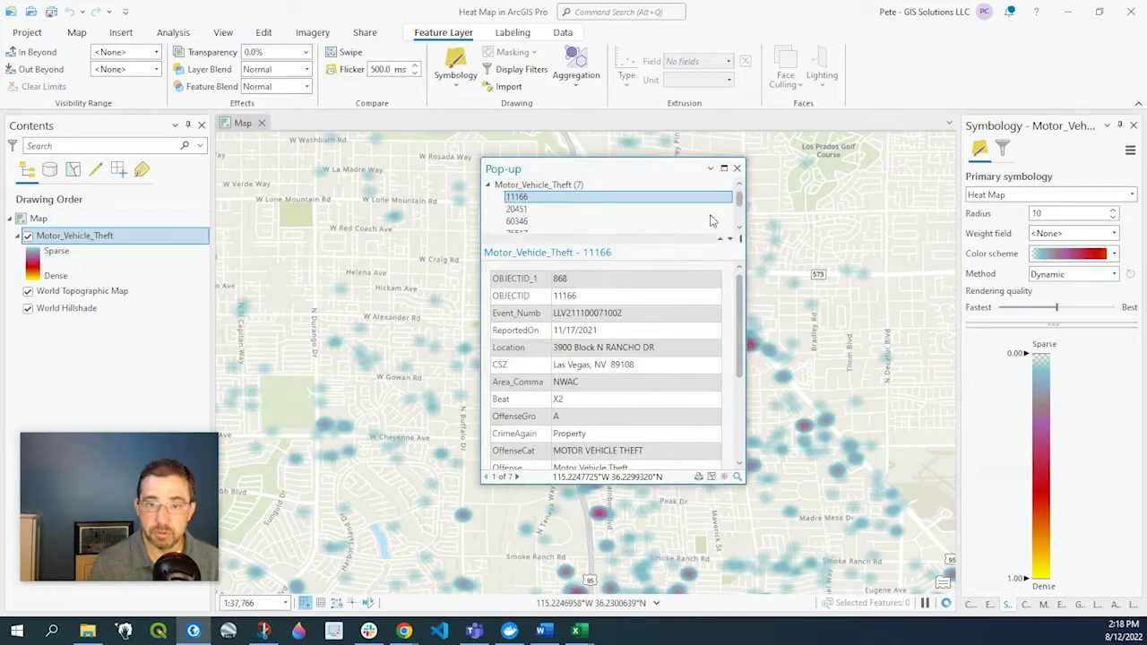
pyautogui.click(738, 168)
pyautogui.moveTo(633, 237); pyautogui.dragTo(753, 385)
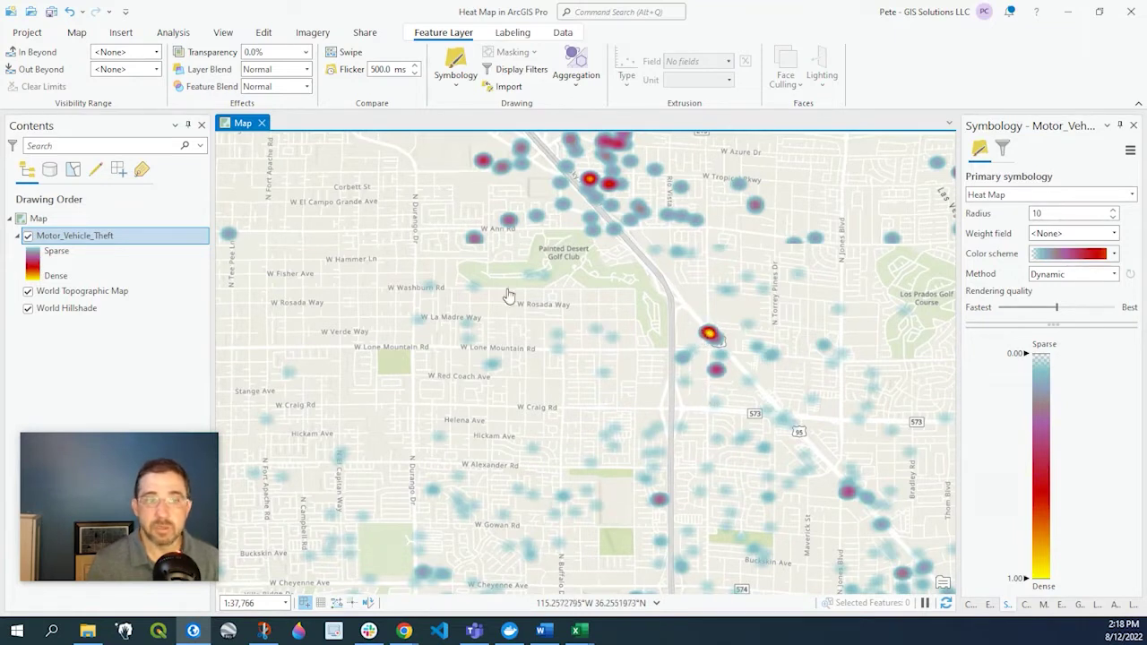
# Hide and remove the heat map layer, then re-add Motor_Vehicle_Theft from the geodatabase as plain points.
pyautogui.click(28, 236)
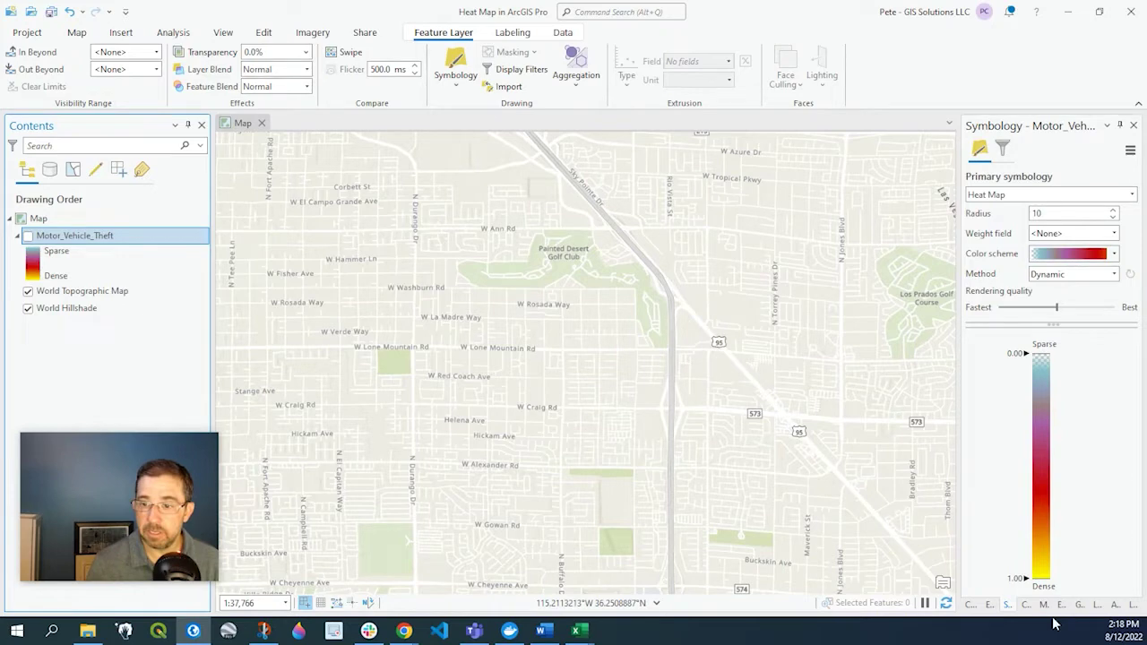
pyautogui.click(971, 604)
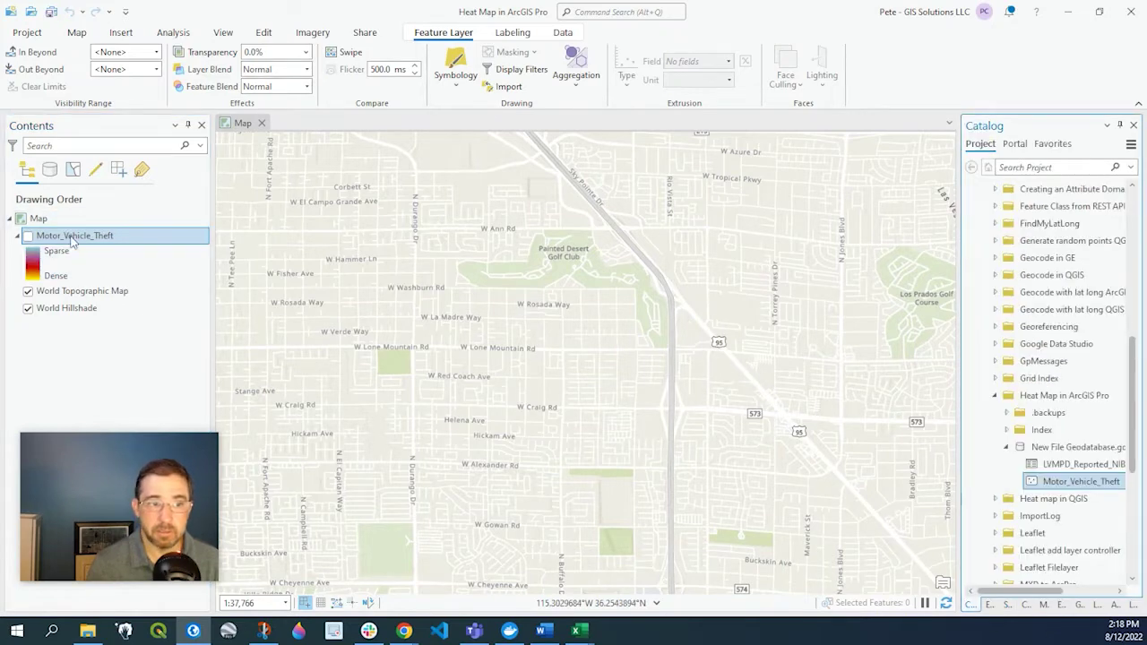
pyautogui.rightClick(72, 242)
pyautogui.click(103, 134)
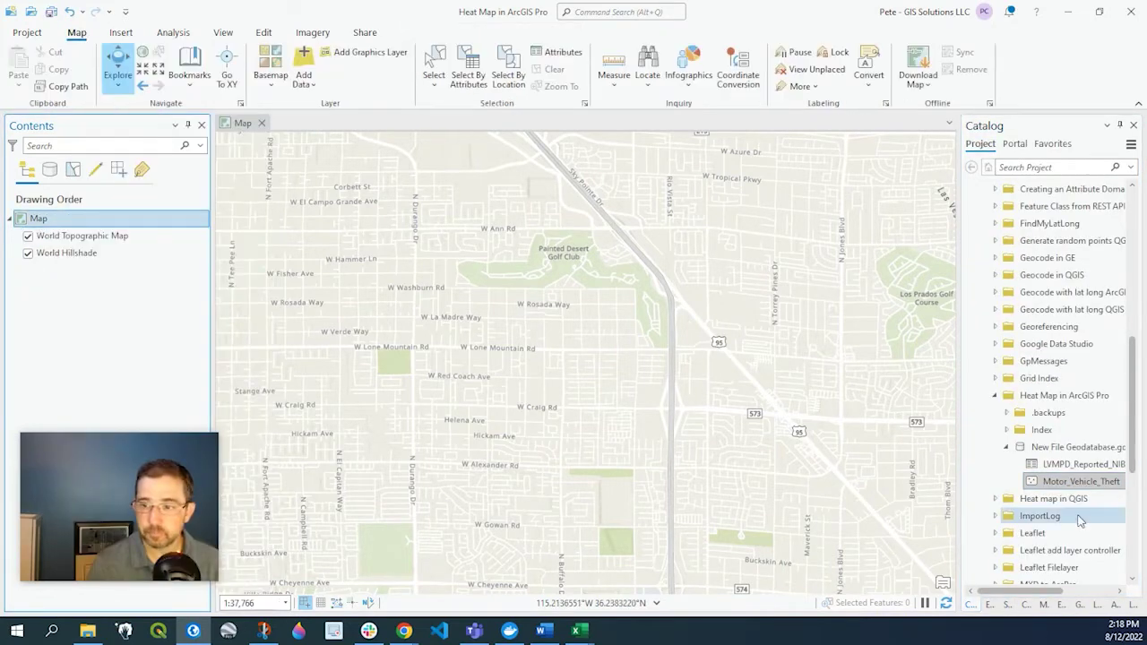
pyautogui.moveTo(1062, 482); pyautogui.dragTo(751, 420)
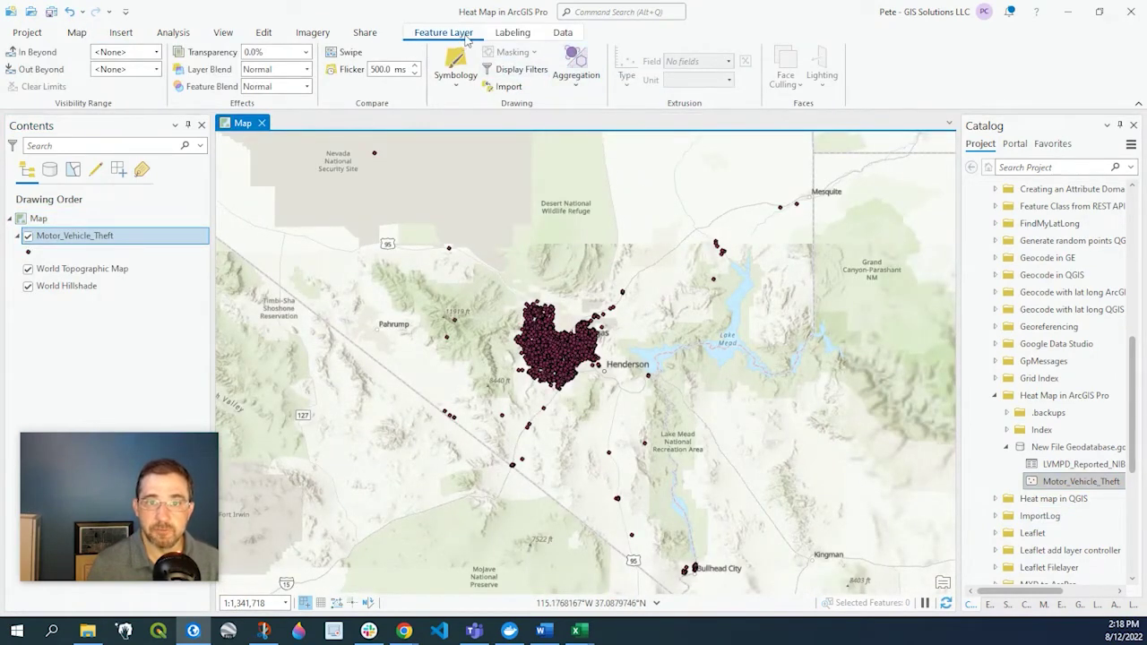
# Zoom and pan south to the scattered outlying theft points, with the Aggregation choices shown again.
pyautogui.click(580, 87)
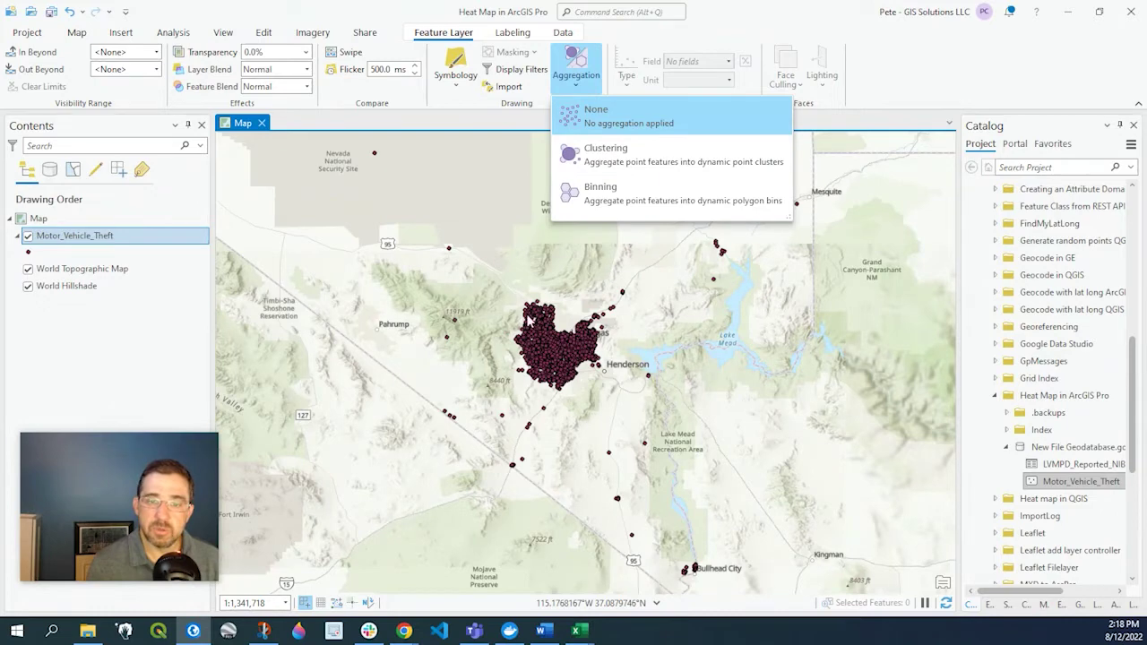
pyautogui.scroll(3, 529, 310)
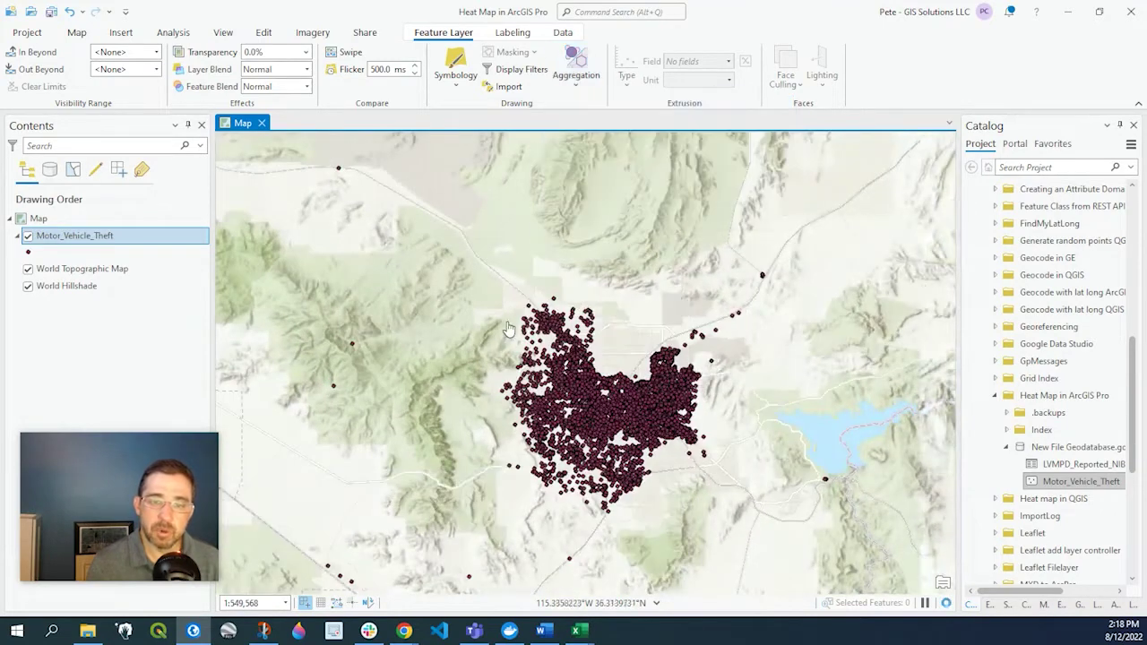
pyautogui.moveTo(412, 223); pyautogui.dragTo(422, 363)
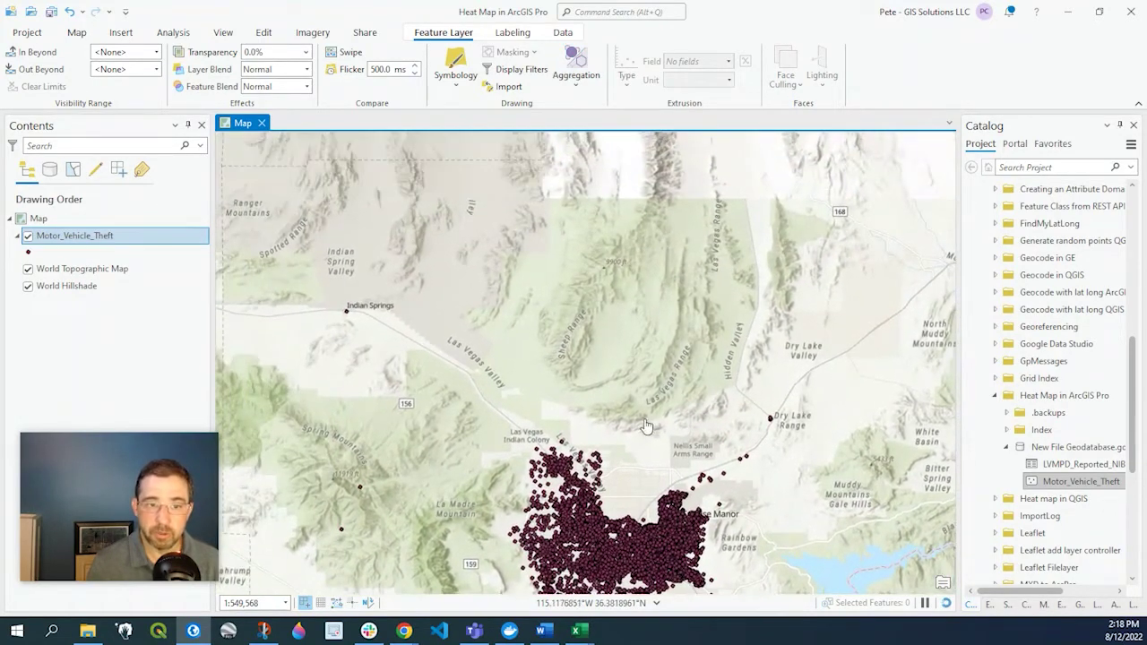
pyautogui.moveTo(443, 418); pyautogui.dragTo(604, 239)
pyautogui.moveTo(630, 589); pyautogui.dragTo(553, 353)
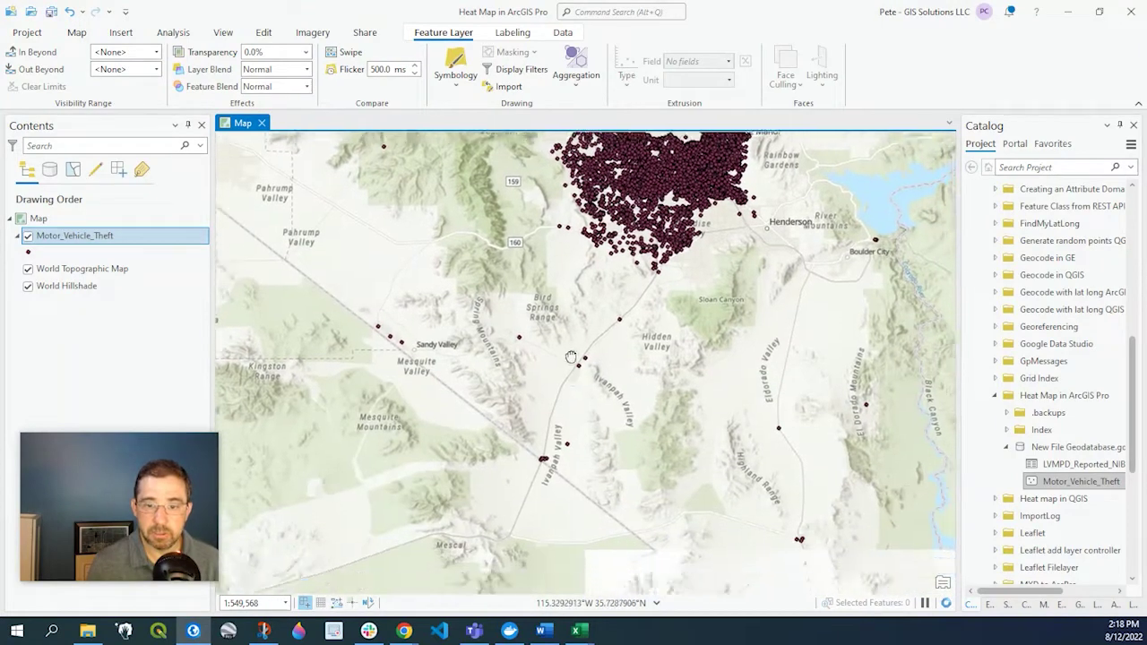
pyautogui.scroll(3, 537, 350)
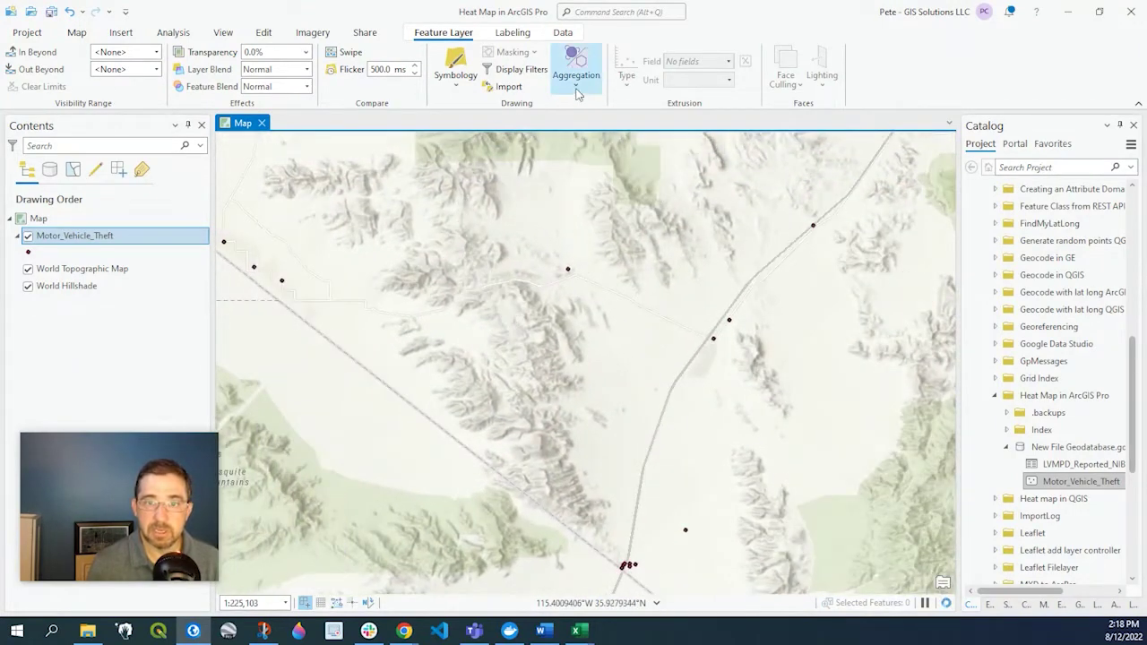
pyautogui.click(575, 75)
# Apply Clustering aggregation to the theft points and zoom back toward Las Vegas.
pyautogui.click(627, 156)
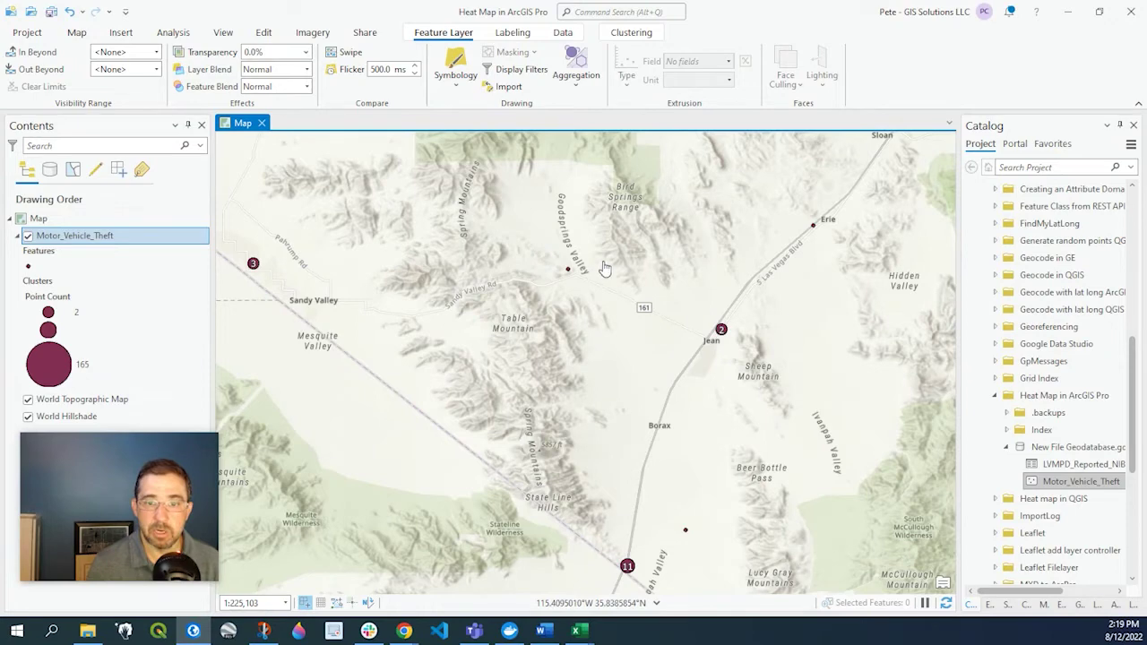
pyautogui.moveTo(800, 287); pyautogui.dragTo(573, 403)
pyautogui.scroll(-3, 547, 411)
pyautogui.scroll(3, 548, 411)
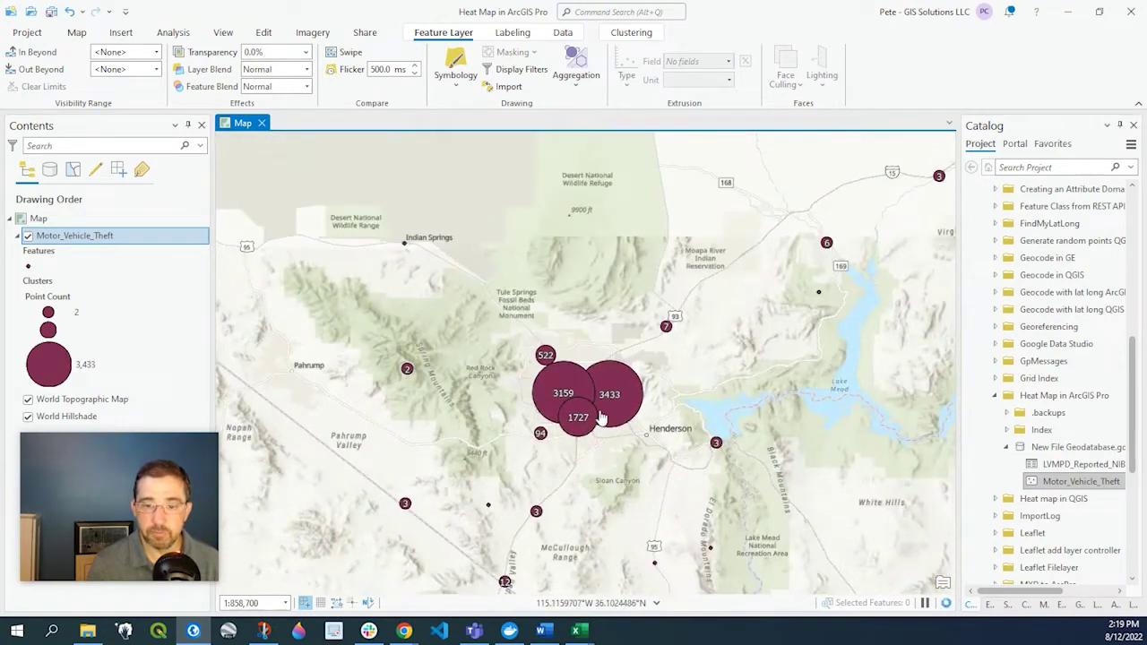
pyautogui.scroll(2, 578, 414)
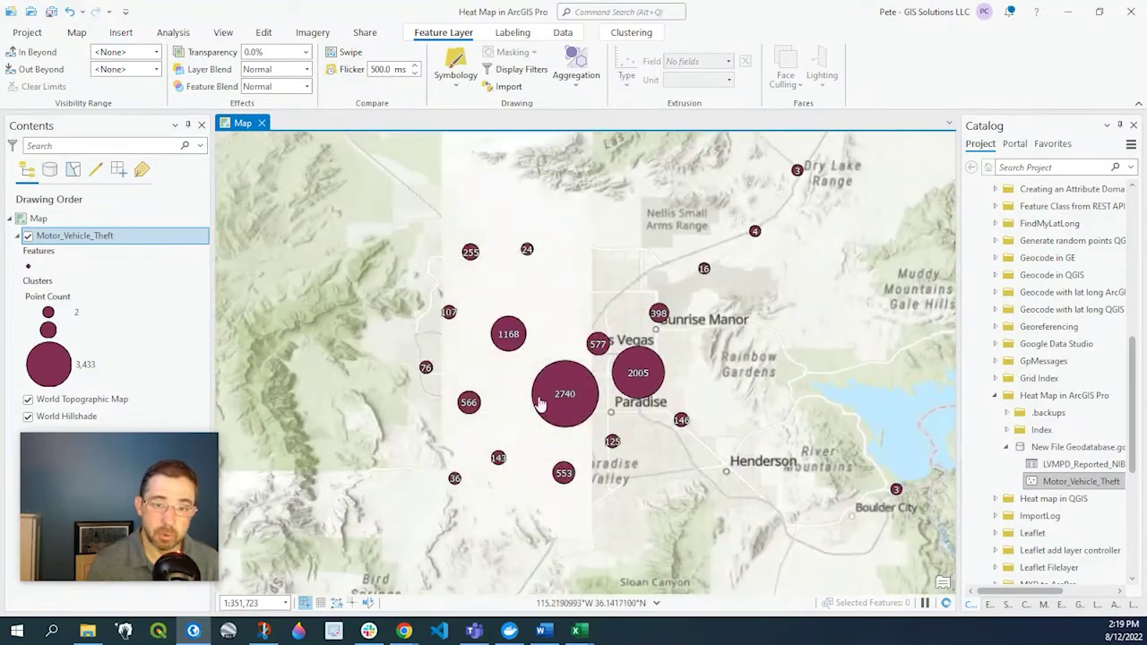
pyautogui.scroll(3, 581, 414)
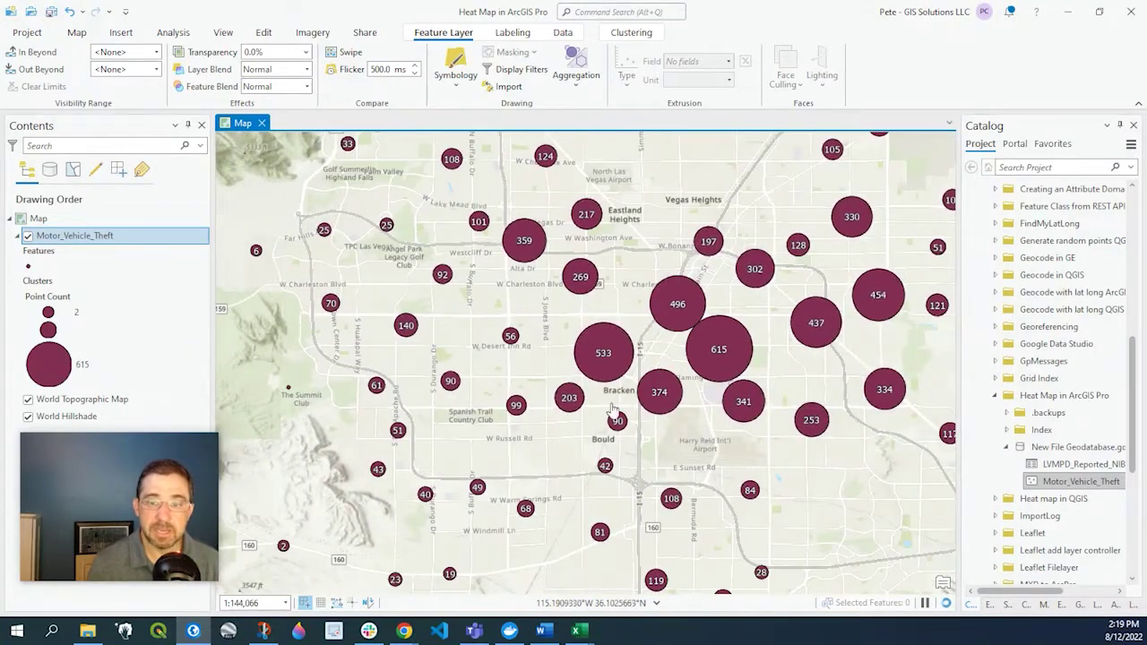
# Pan over Spring Valley and central Las Vegas to examine cluster counts like 615 and 533.
pyautogui.moveTo(472, 395); pyautogui.dragTo(686, 403)
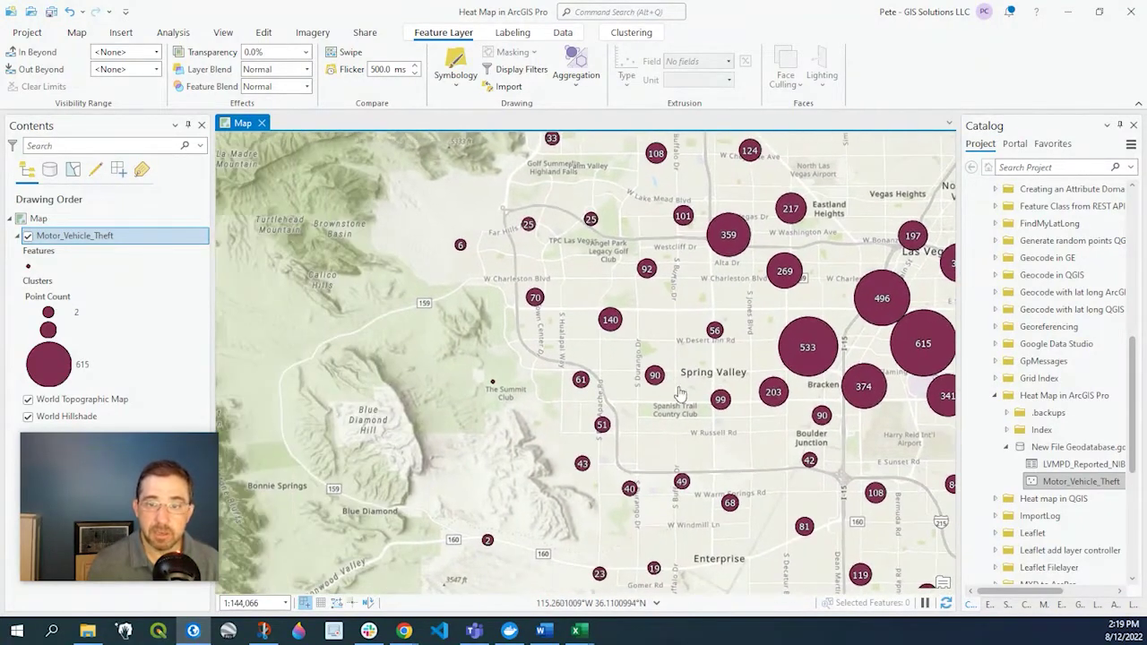
pyautogui.scroll(2, 681, 407)
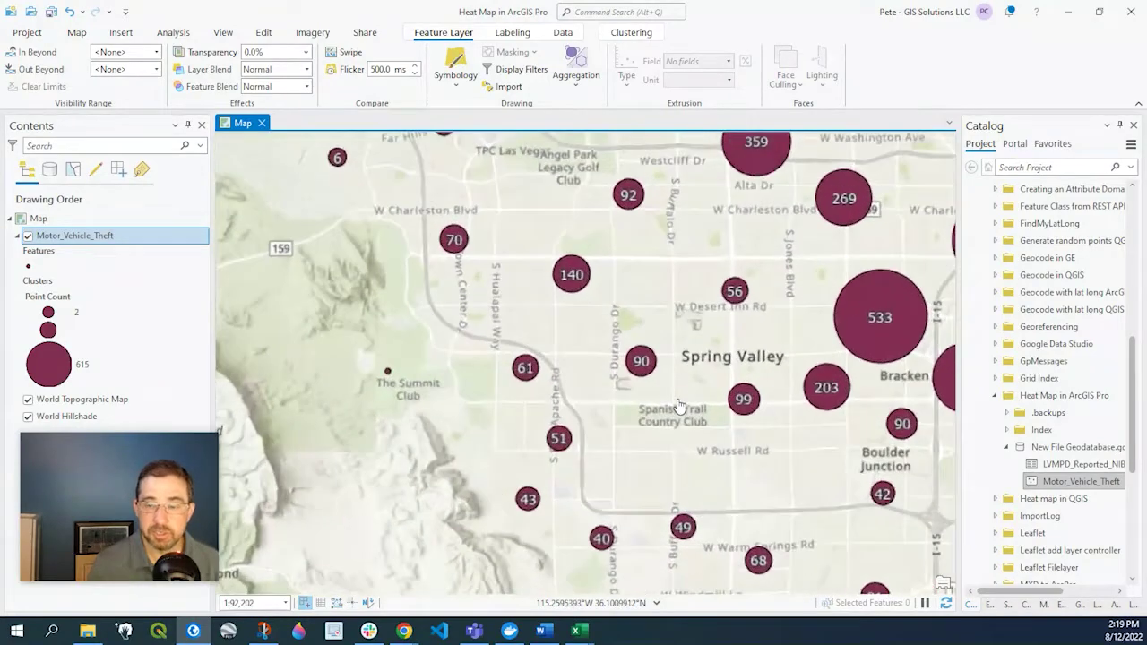
pyautogui.moveTo(668, 362); pyautogui.dragTo(503, 396)
pyautogui.scroll(-1, 591, 381)
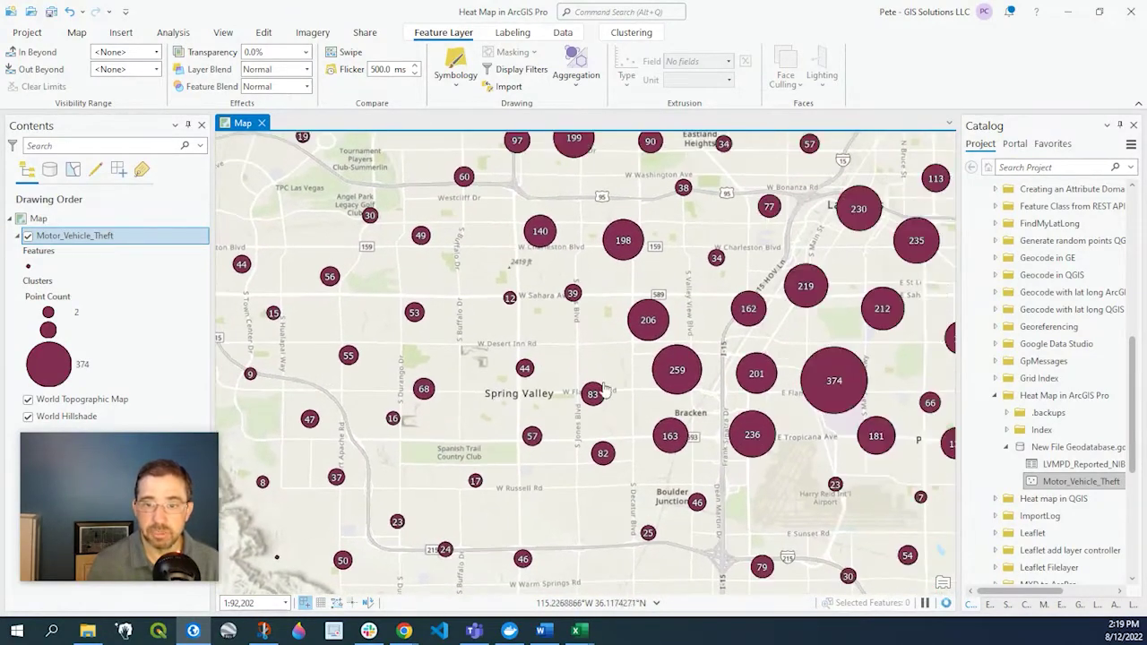
pyautogui.scroll(-1, 670, 371)
pyautogui.scroll(1, 686, 387)
pyautogui.moveTo(728, 363); pyautogui.dragTo(643, 448)
pyautogui.moveTo(750, 417); pyautogui.dragTo(669, 400)
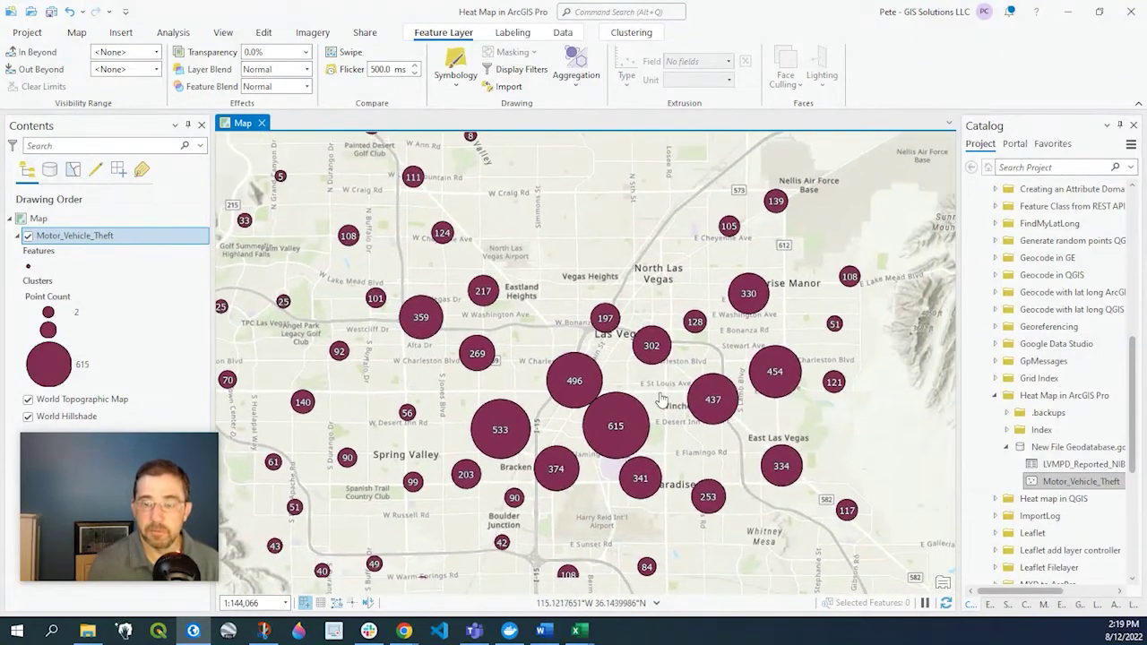